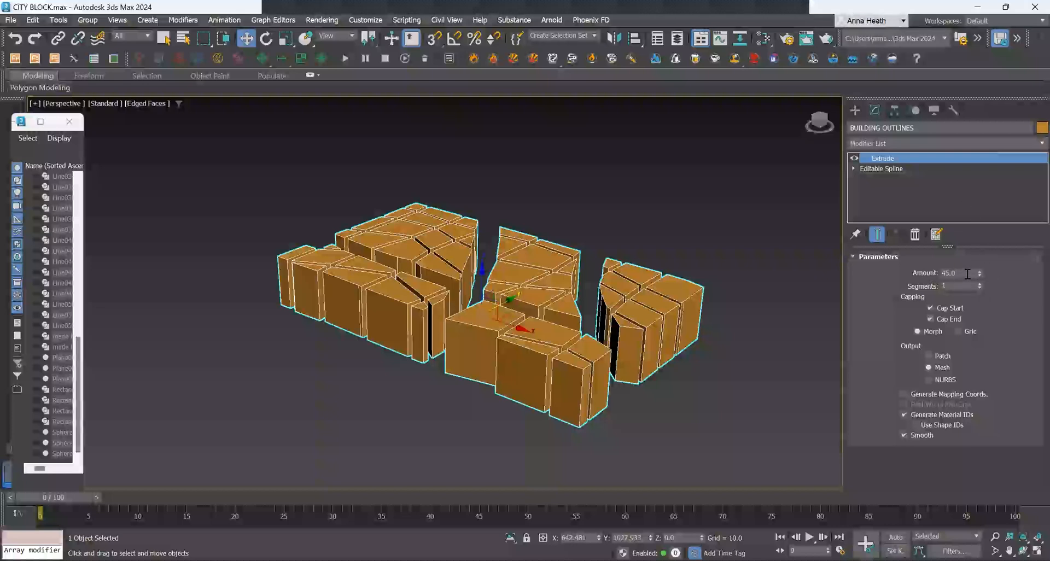
Add a Morpher modifier to the building outlines object.
left_click(895, 143)
type("m")
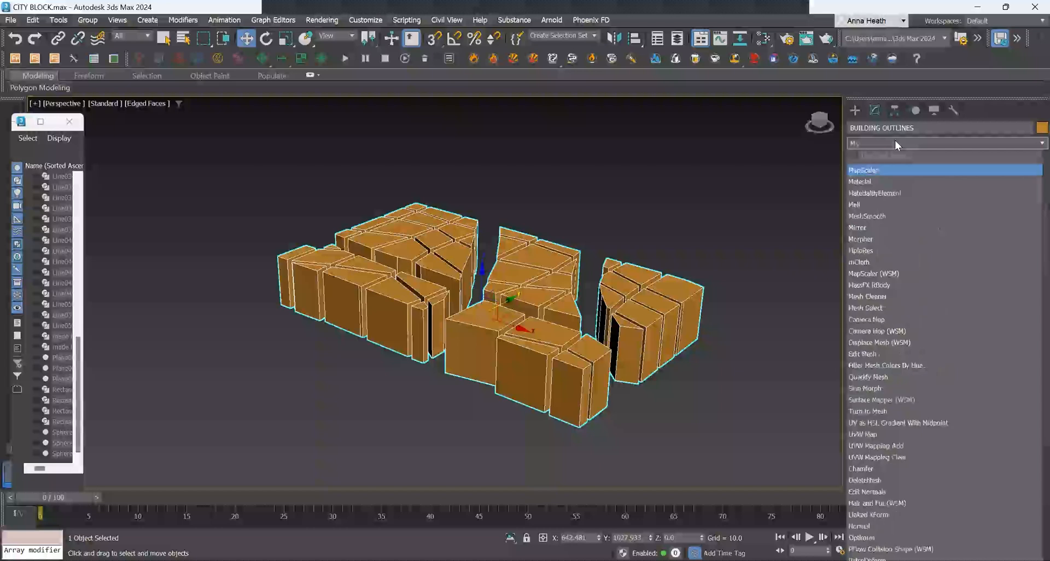
type("orph")
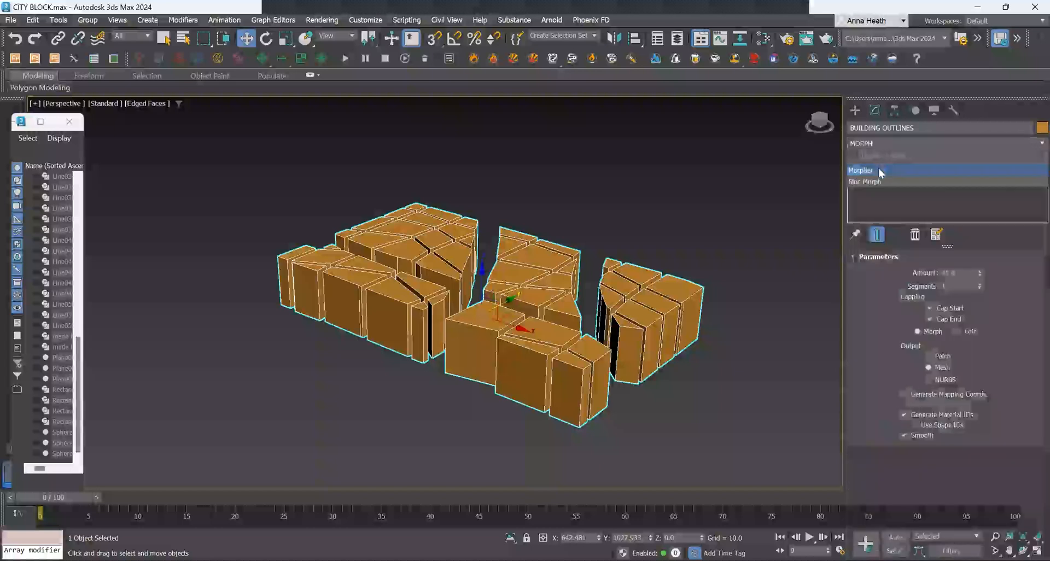
left_click(897, 173)
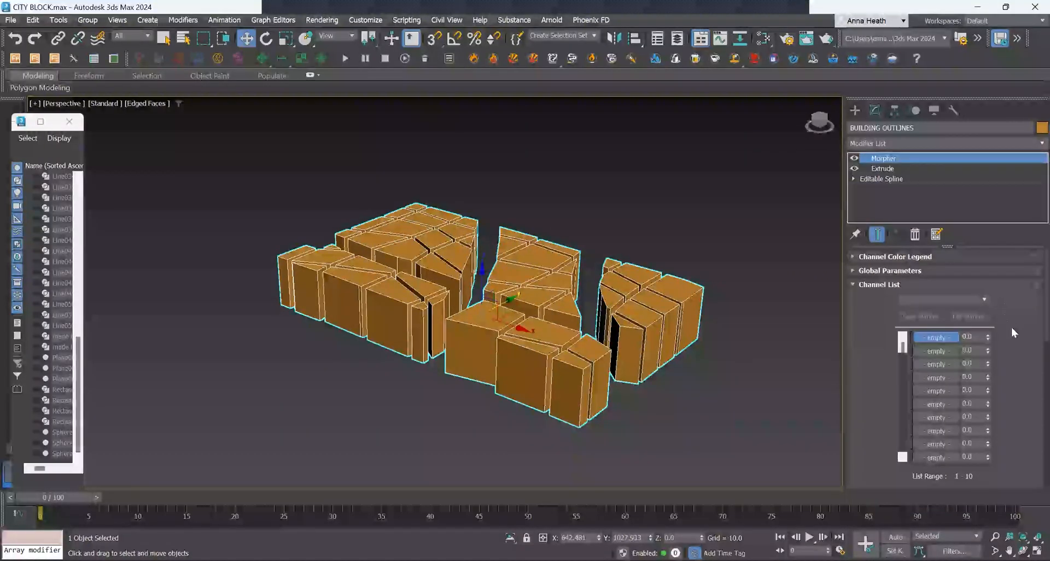
Capture the current state into the first morph channel, naming it MAX BUILDING HEIGHT 45M.
left_click(939, 336)
scroll(1009, 340, "down", 5)
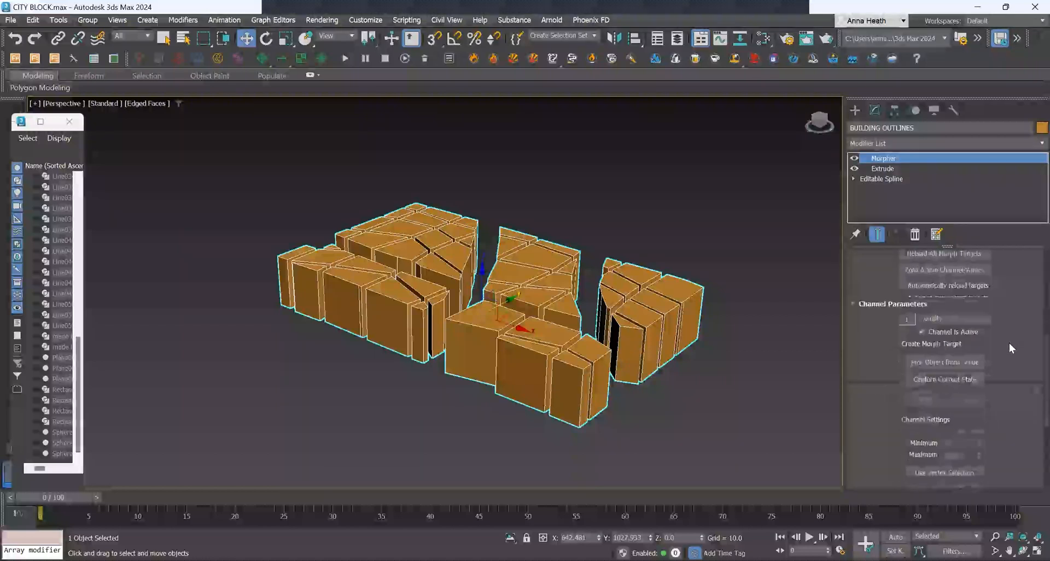
scroll(998, 394, "down", 1)
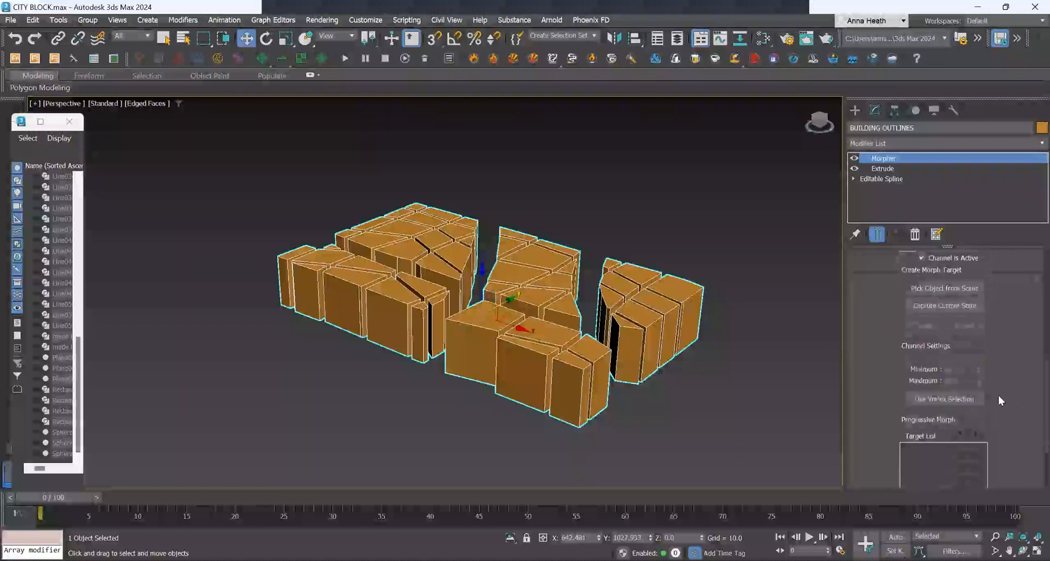
left_click(939, 344)
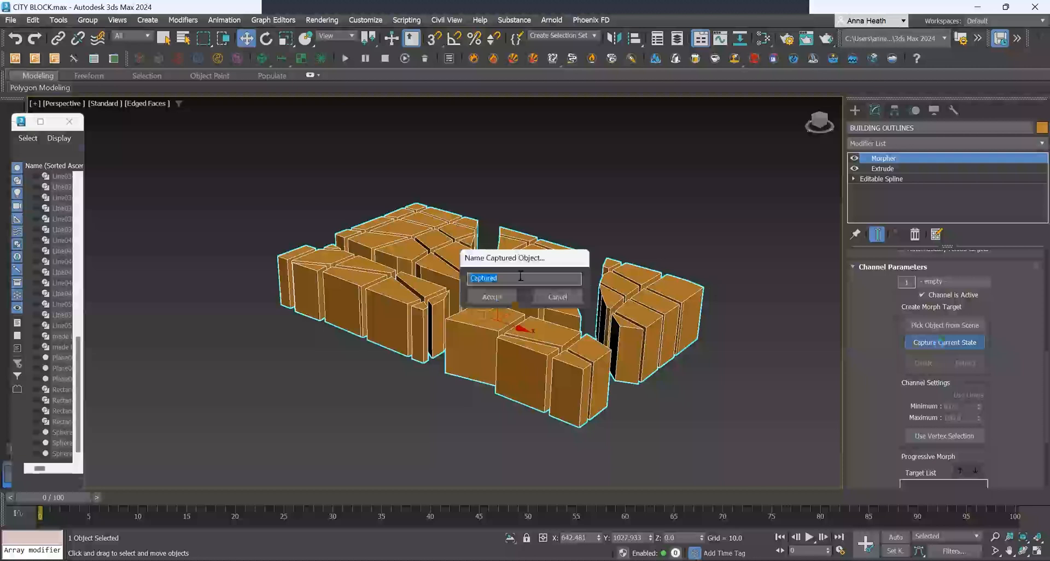
type("MAX BUILDING HEIGHT 45M")
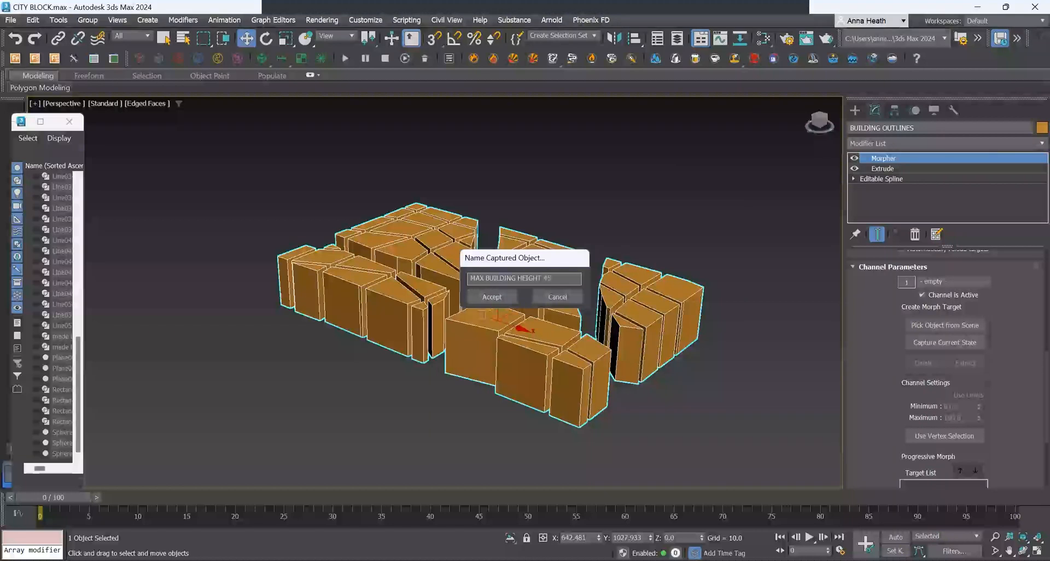
left_click(475, 297)
Set the Extrude modifier's amount to 10.
left_click(891, 168)
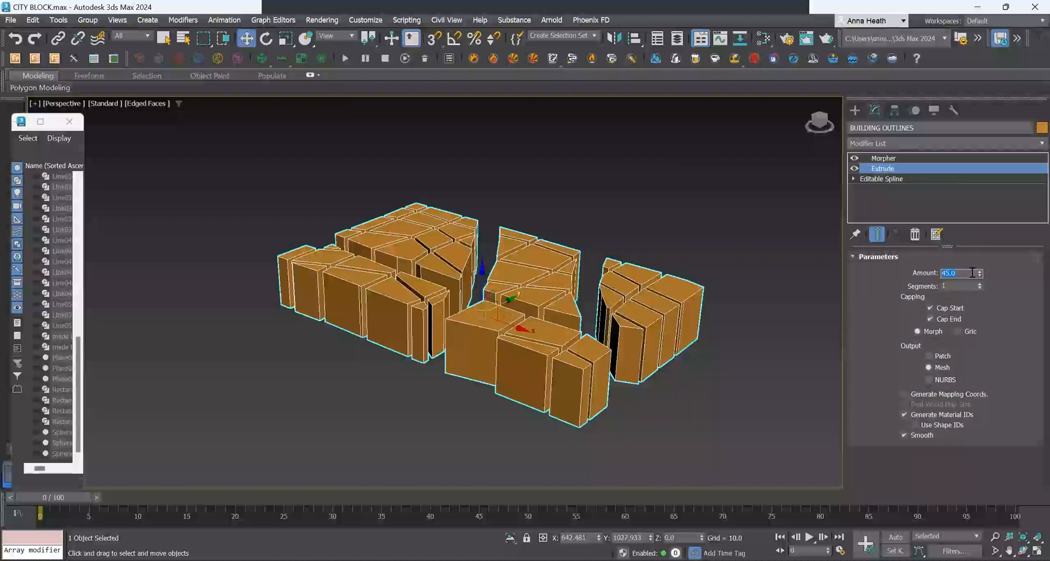
type("10")
key("Return")
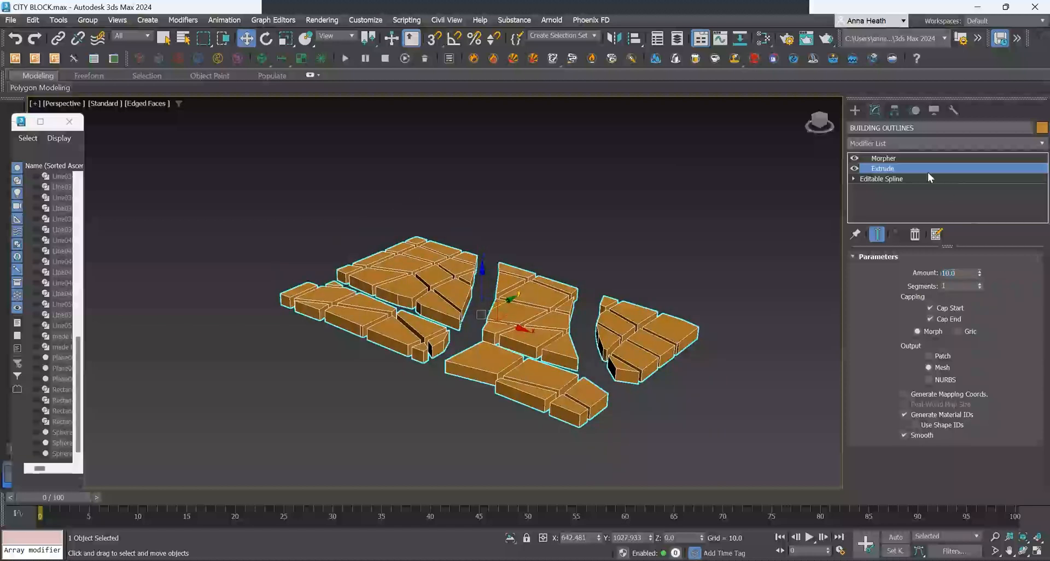
Capture the current state into the second morph channel, naming it MIN BUILDING HEIGHT.
left_click(905, 155)
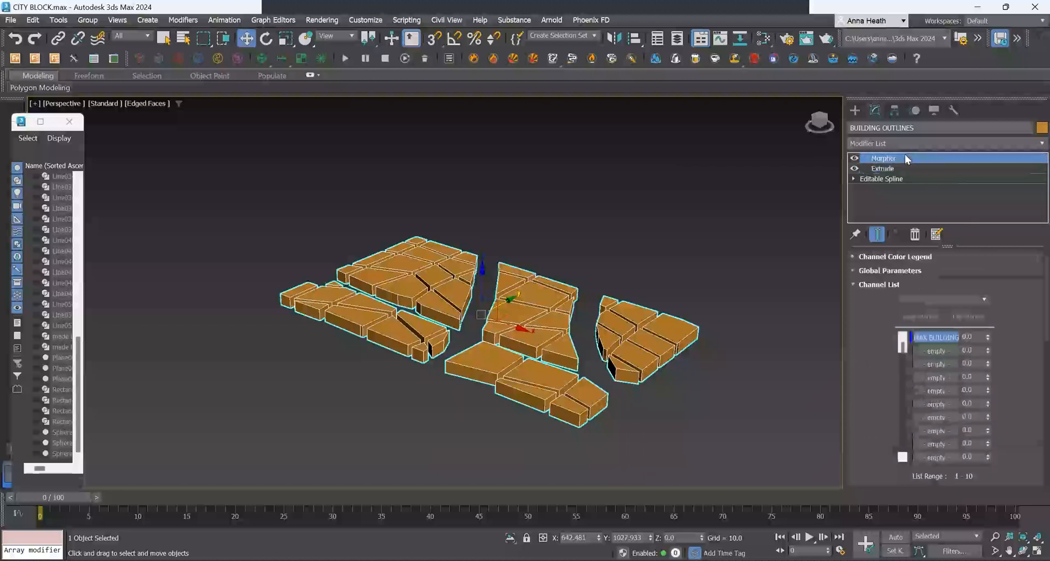
left_click(937, 351)
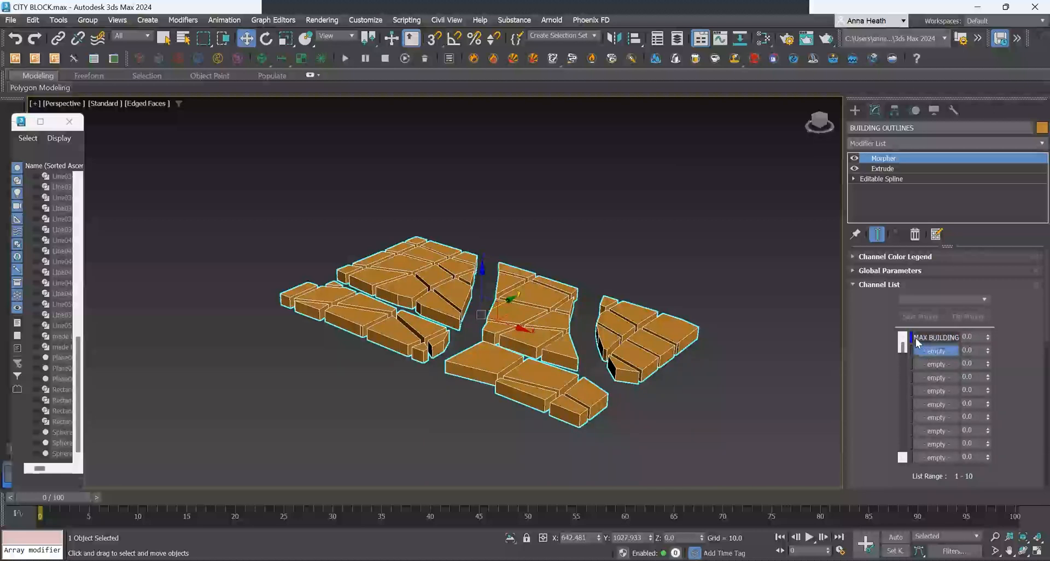
scroll(1023, 329, "down", 5)
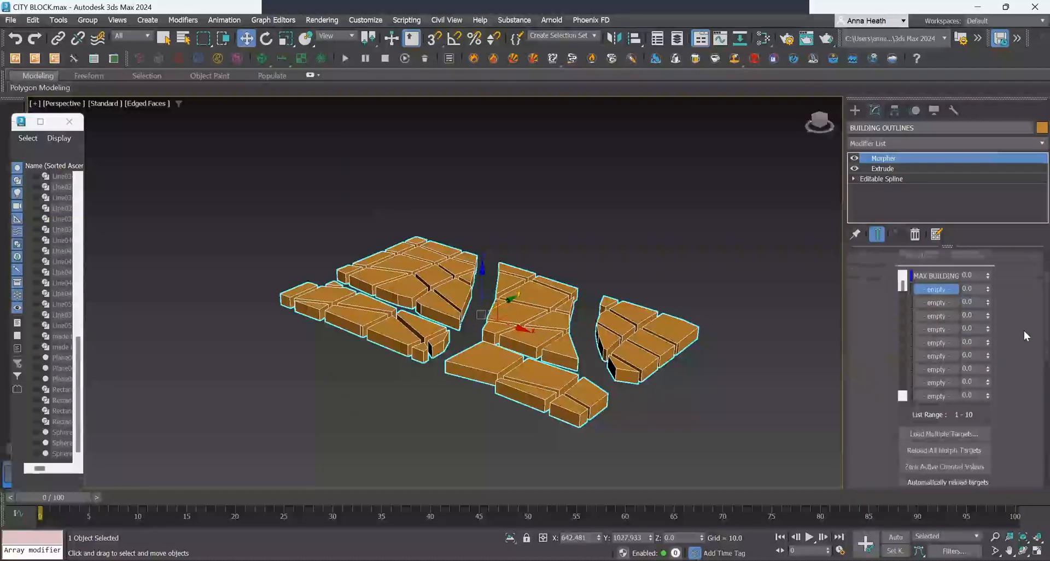
scroll(1022, 327, "down", 5)
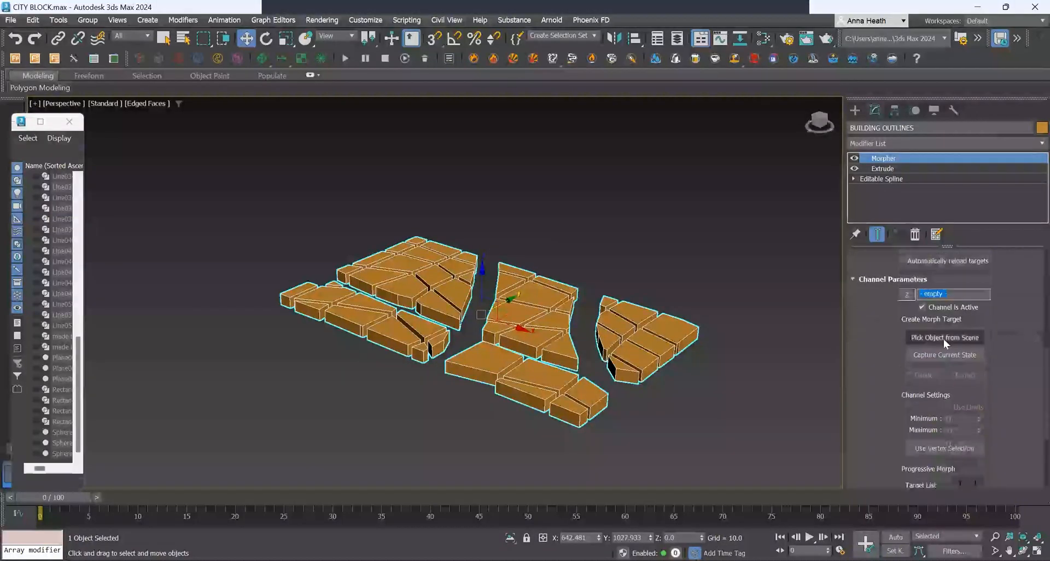
left_click(931, 355)
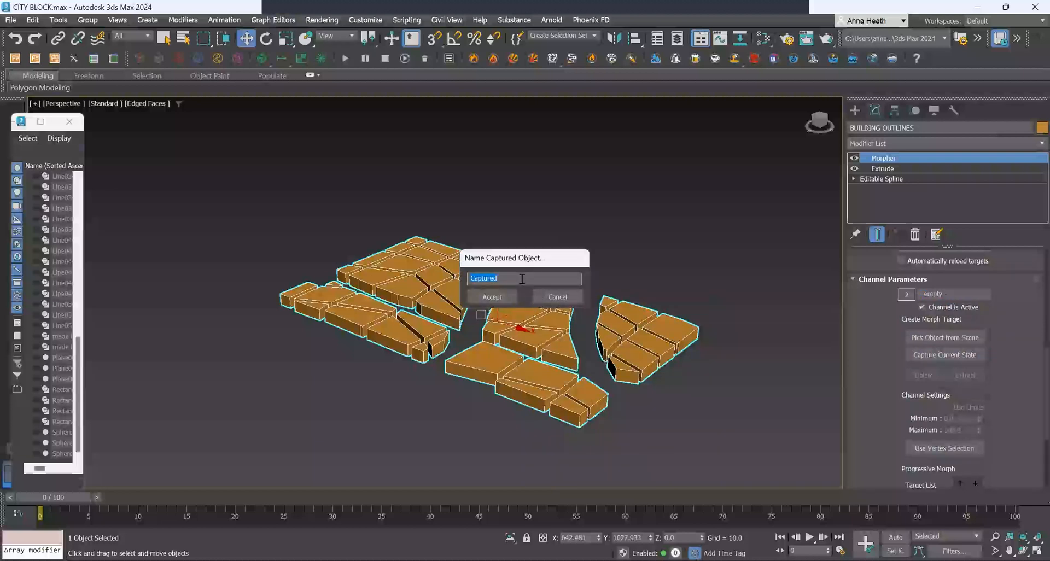
type("MIN BUILDING HEIGHT 10M")
left_click(491, 297)
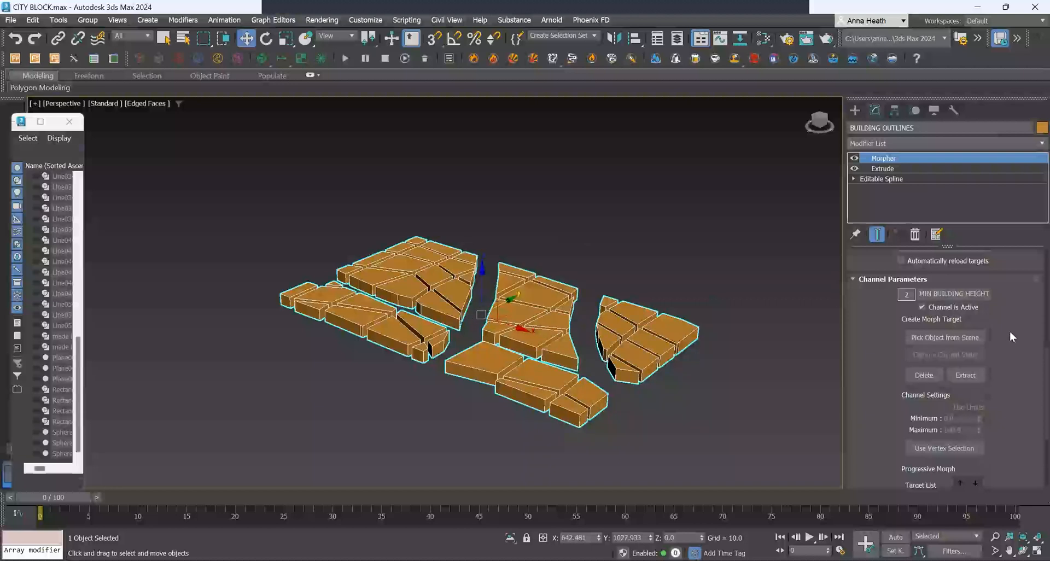
Add a Vol. Select modifier above the Extrude modifier.
left_click(890, 168)
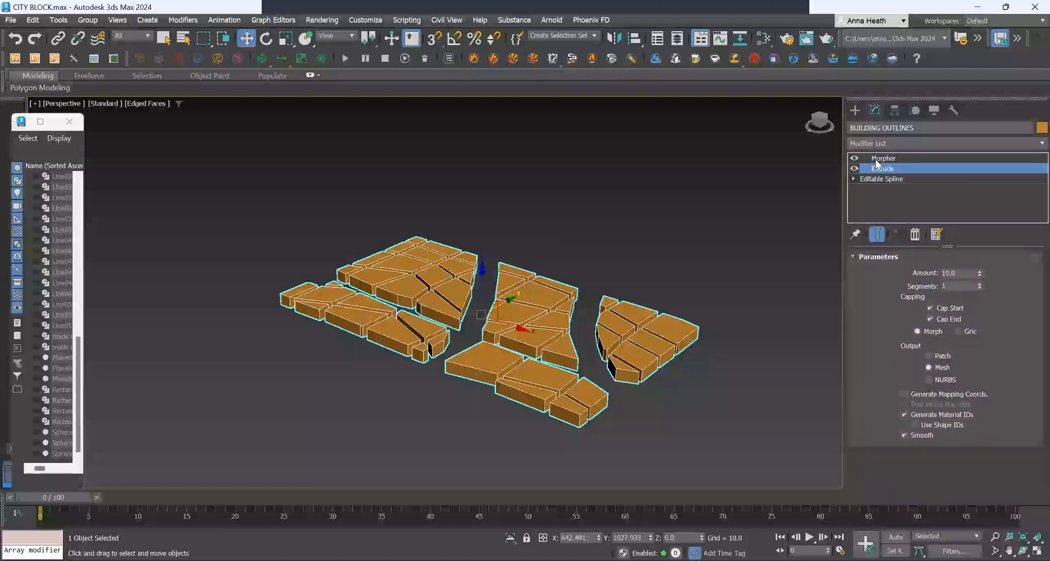
left_click(900, 145)
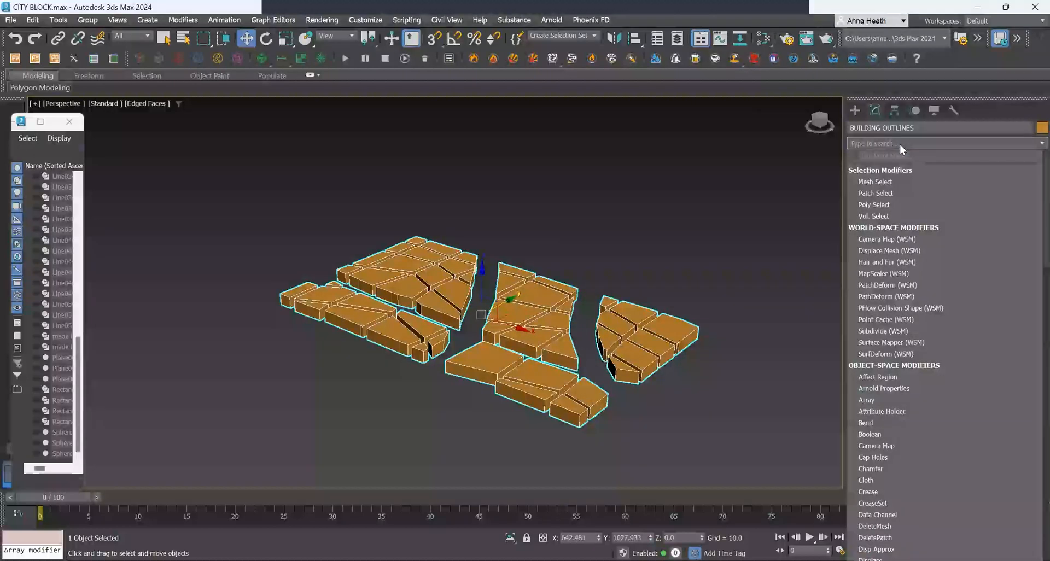
type("VOL")
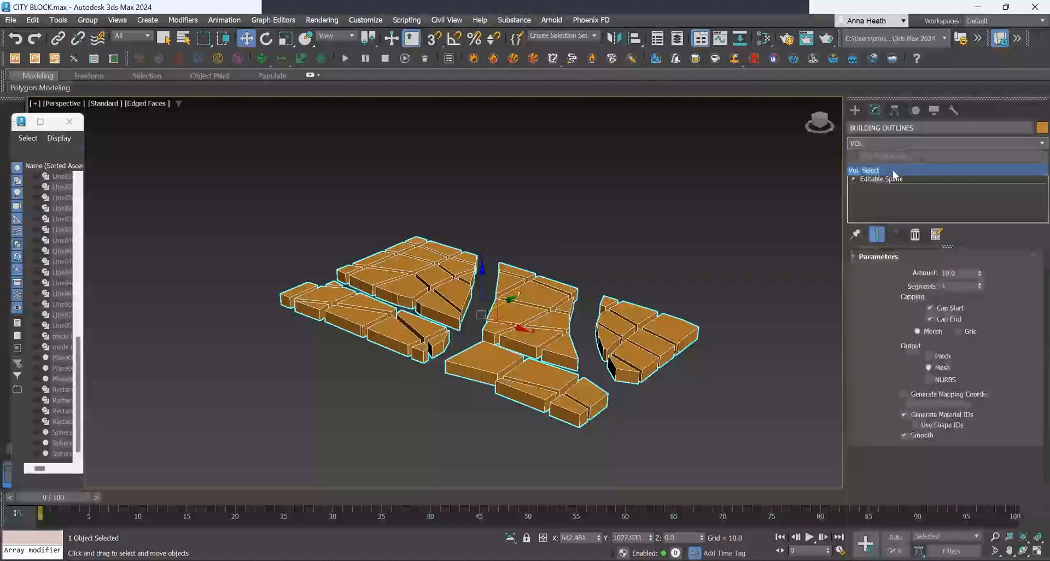
left_click(892, 169)
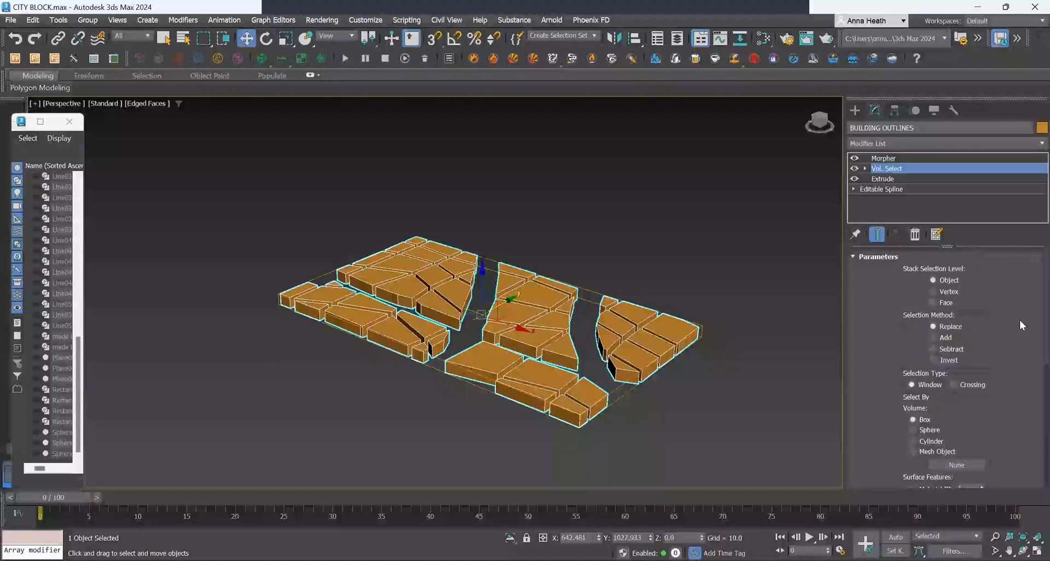
scroll(1019, 339, "down", 5)
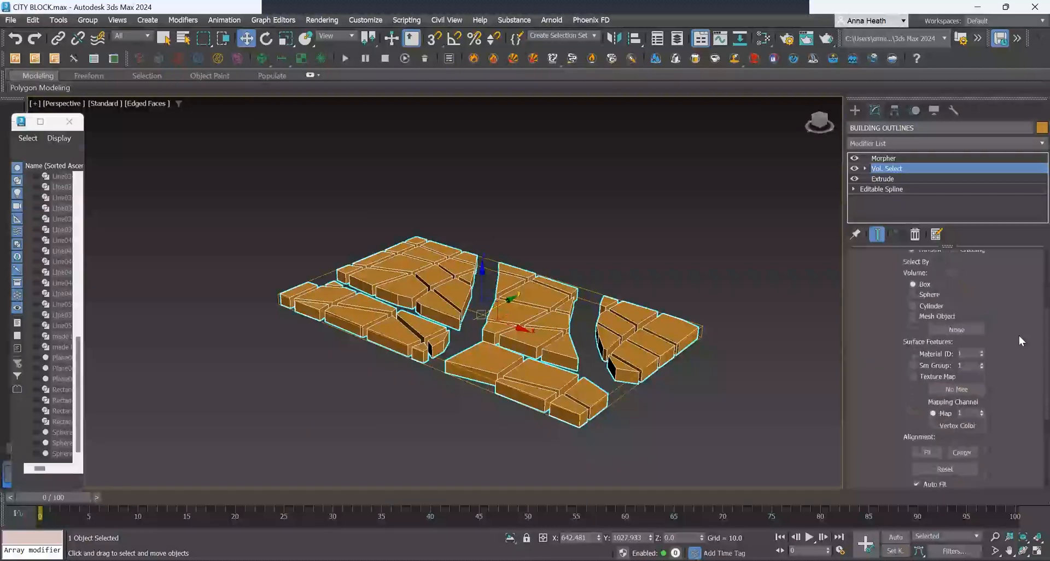
scroll(1019, 337, "up", 5)
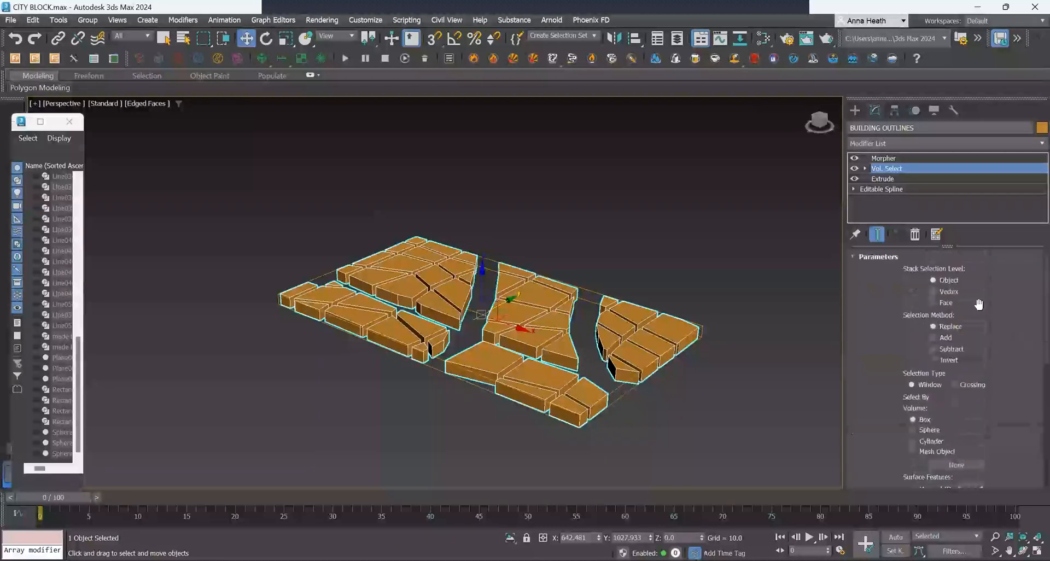
Create a sphere with a radius of about 42.7 above the left building group.
left_click(856, 109)
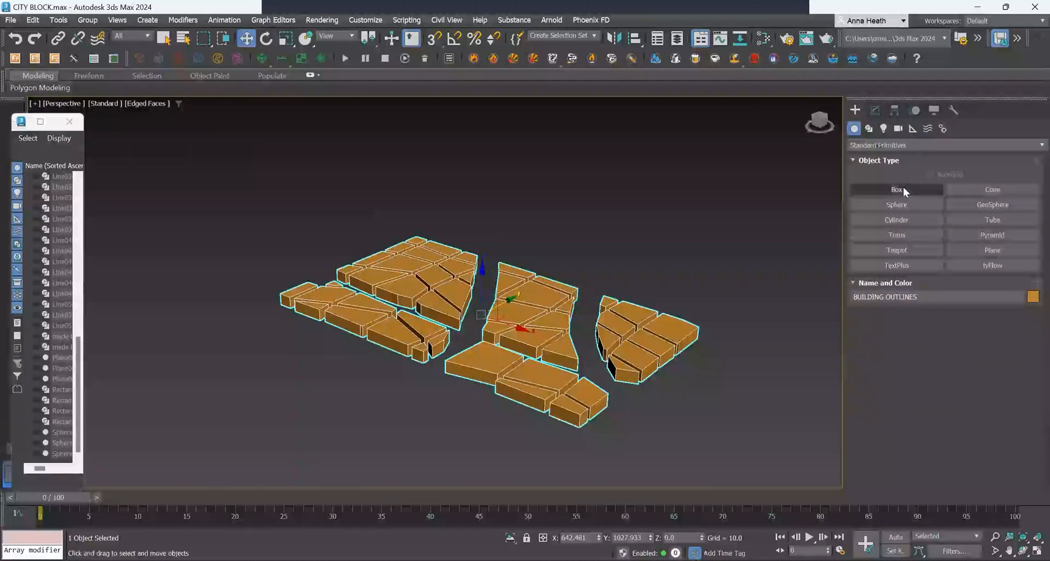
left_click(896, 205)
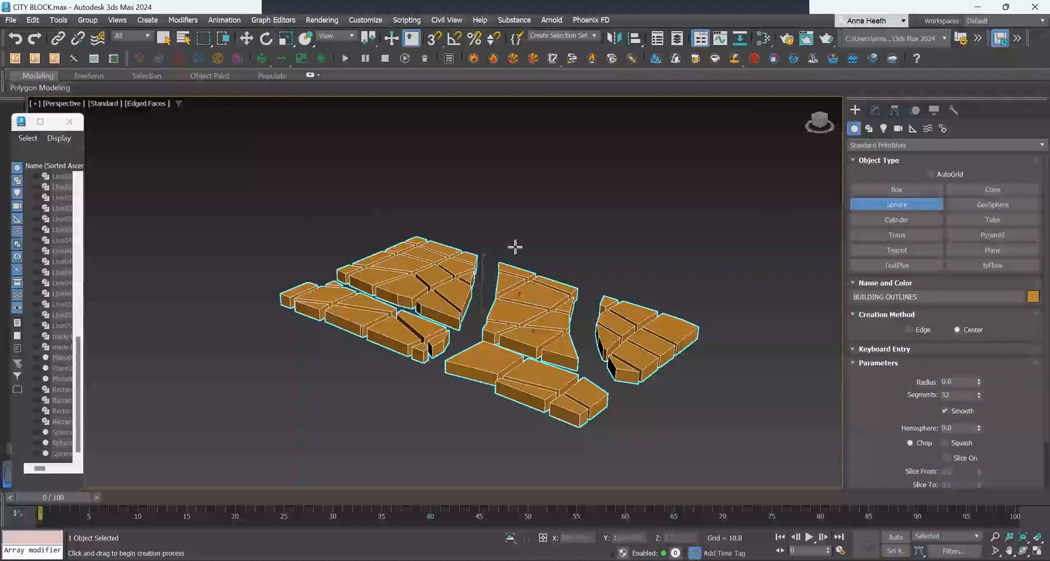
left_click_drag(428, 225, 449, 253)
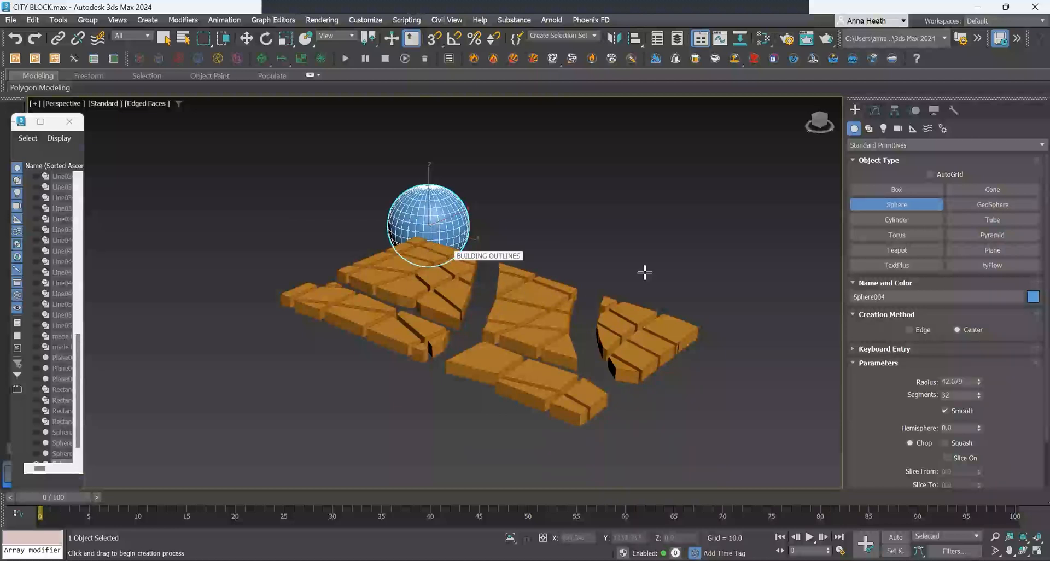
Move the sphere down so it intersects the buildings.
left_click(246, 38)
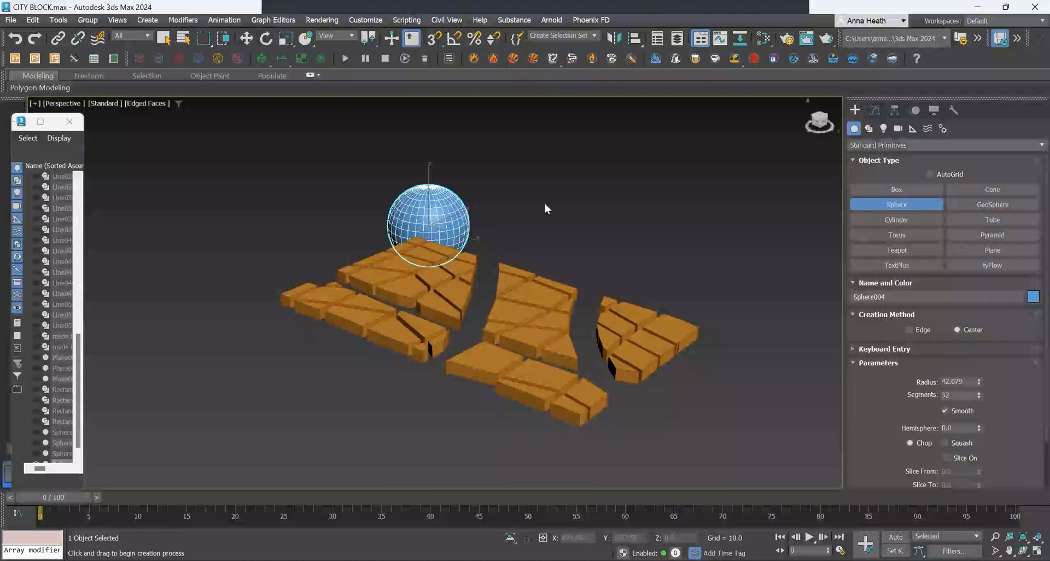
left_click_drag(465, 234, 482, 298)
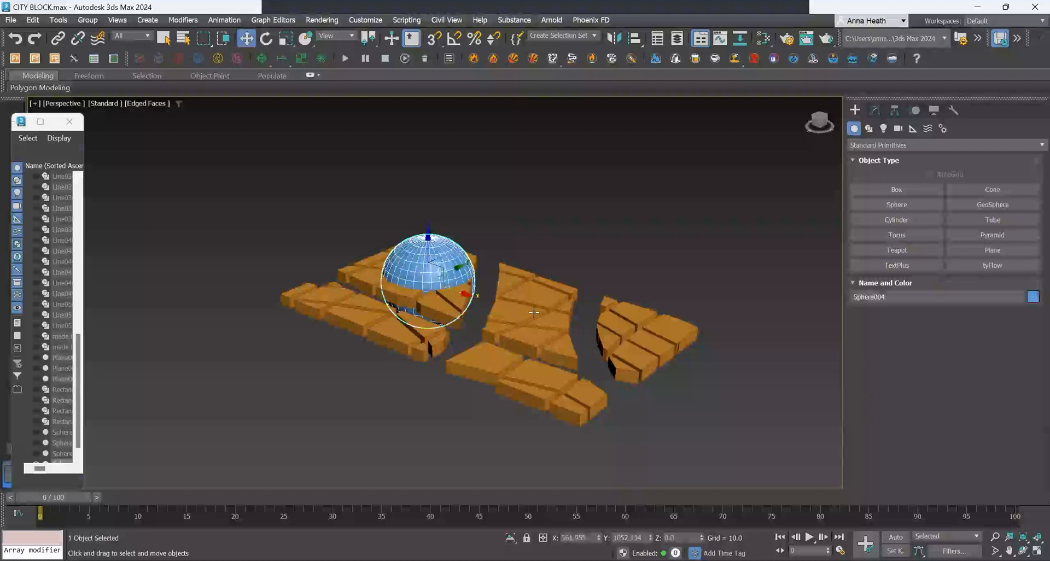
Set the Vol. Select modifier on the building outlines to select by Mesh Object, picking the sphere.
left_click(510, 273)
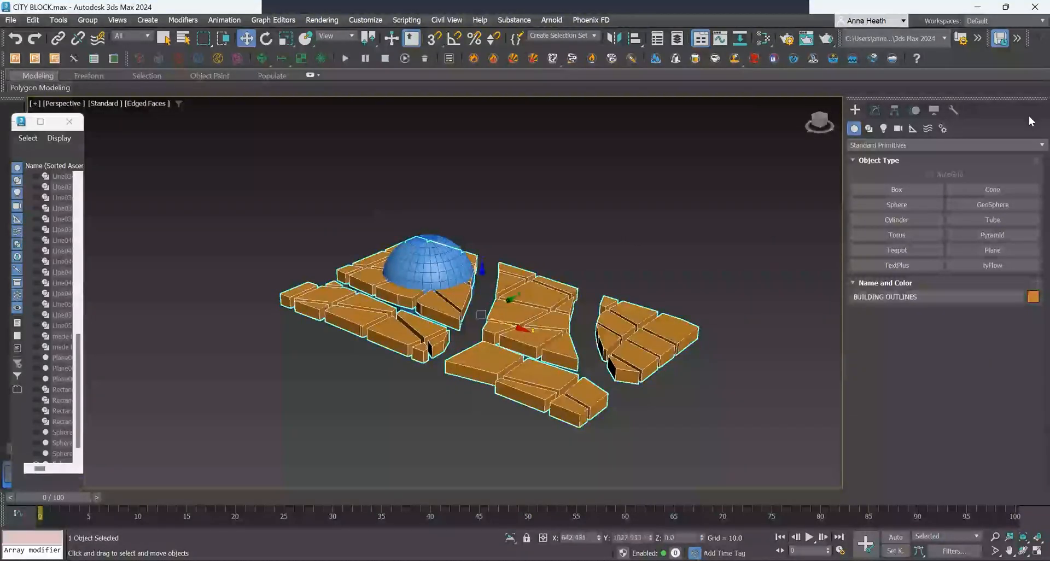
left_click(950, 145)
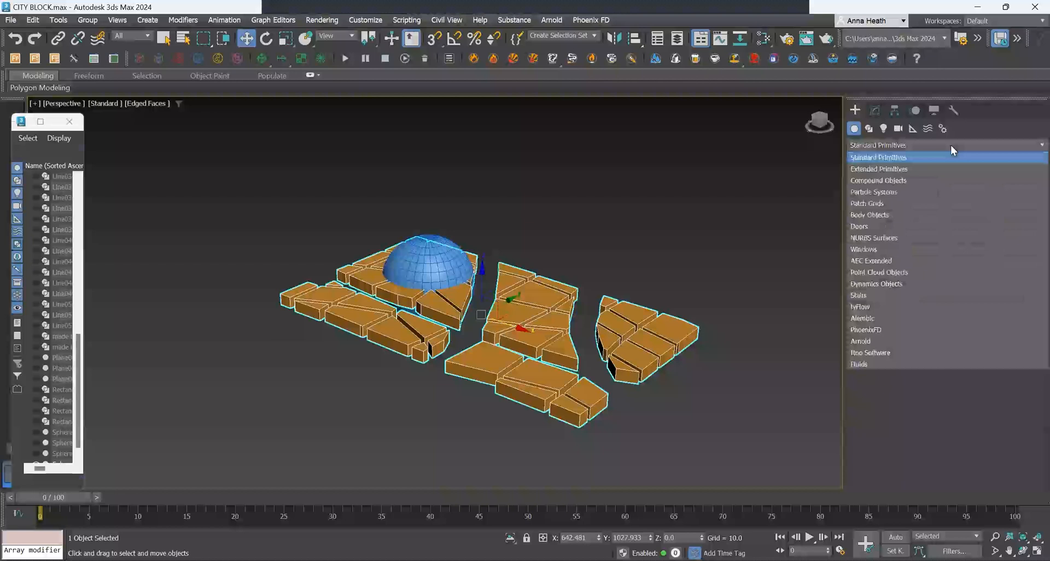
left_click(875, 111)
left_click(895, 168)
scroll(1003, 321, "down", 6)
scroll(1006, 340, "up", 5)
scroll(1007, 333, "up", 2)
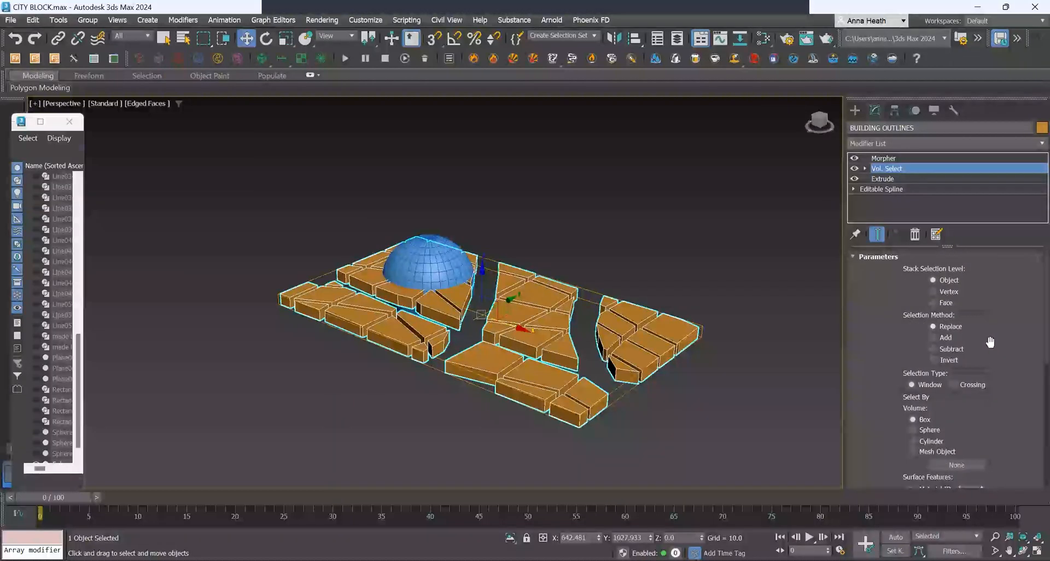
scroll(989, 341, "down", 2)
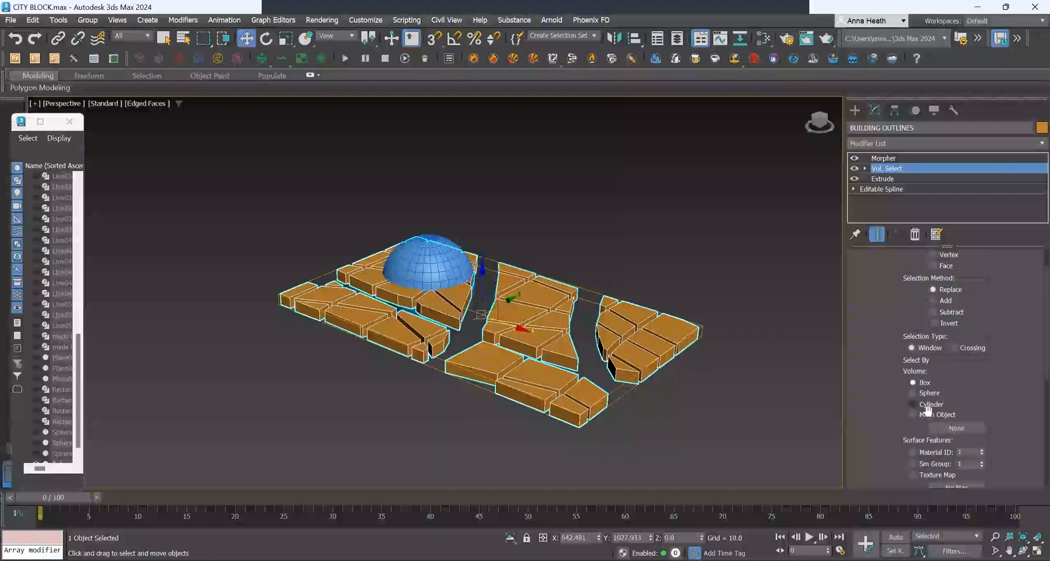
left_click(912, 415)
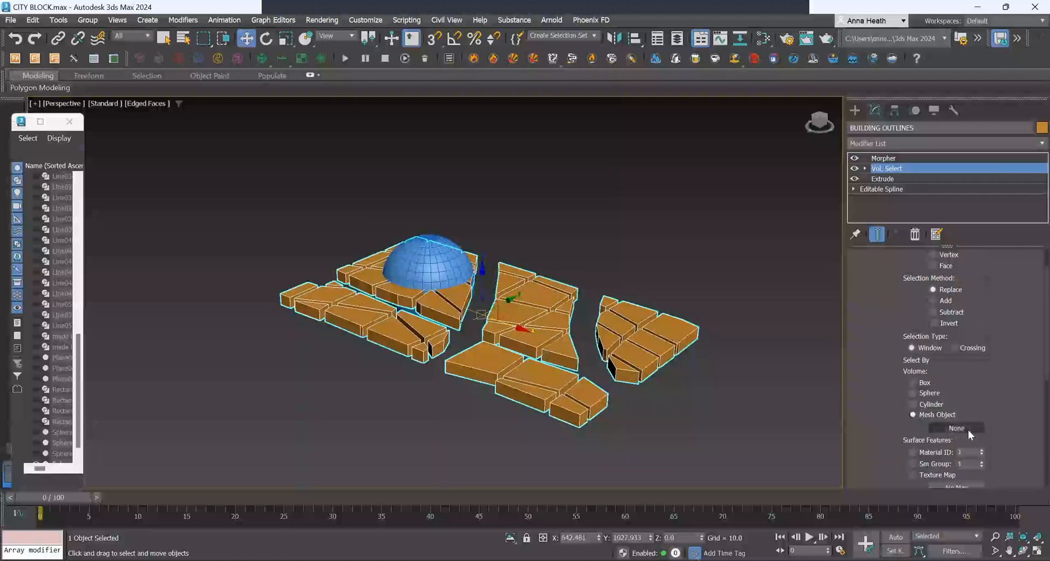
left_click(967, 430)
left_click(432, 249)
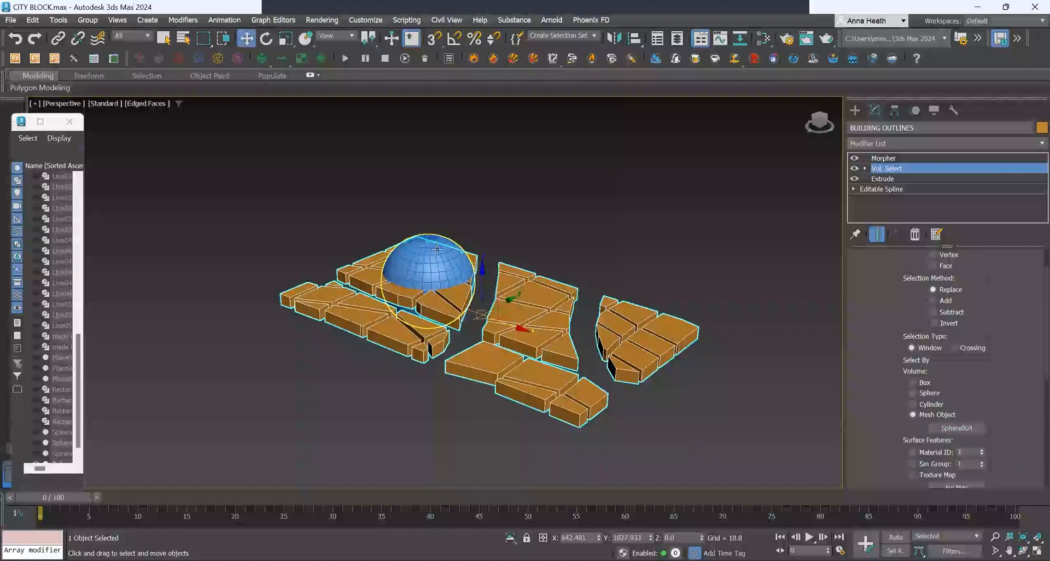
Re-pick the sphere as the mesh object for the Vol. Select modifier.
scroll(986, 397, "down", 5)
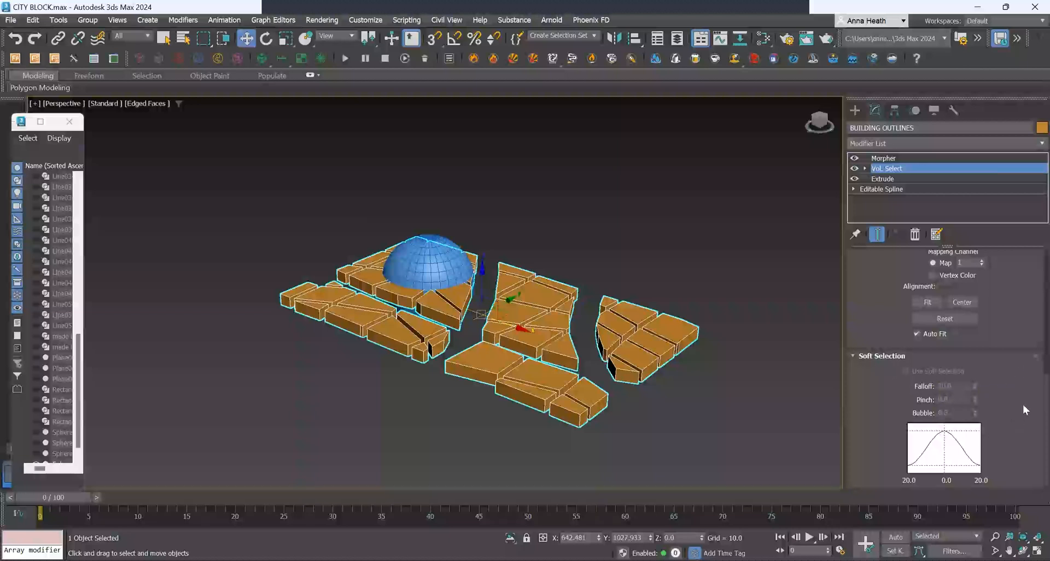
scroll(1015, 351, "up", 10)
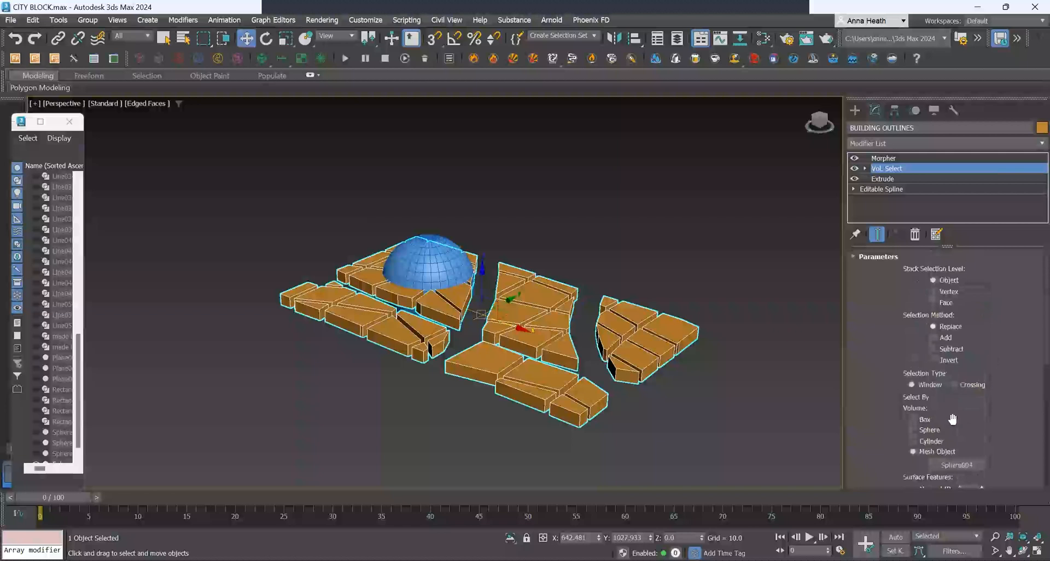
left_click(957, 465)
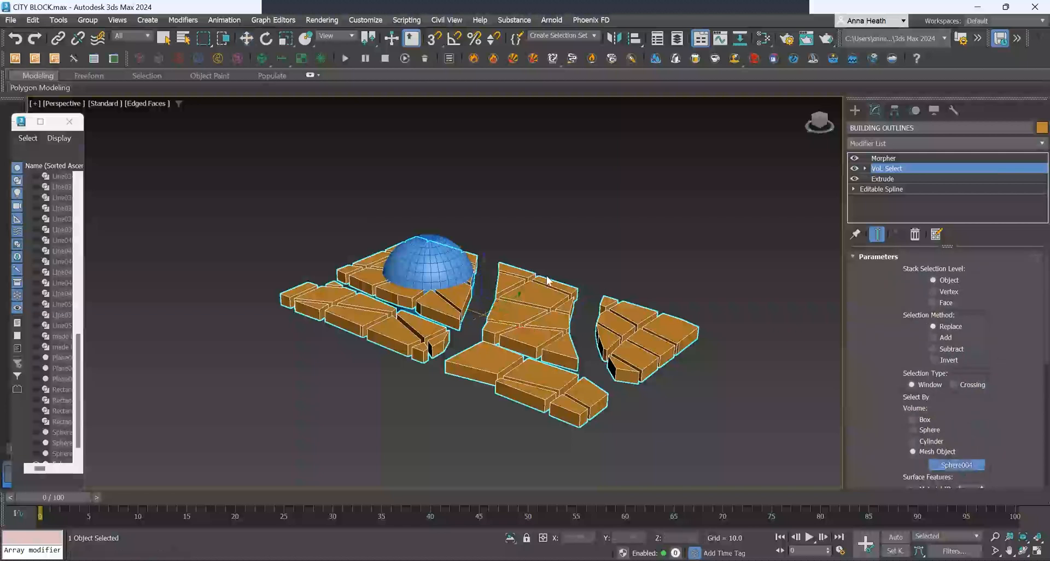
left_click(429, 263)
Set the Vol. Select modifier's stack selection level to Vertex.
scroll(1017, 421, "down", 3)
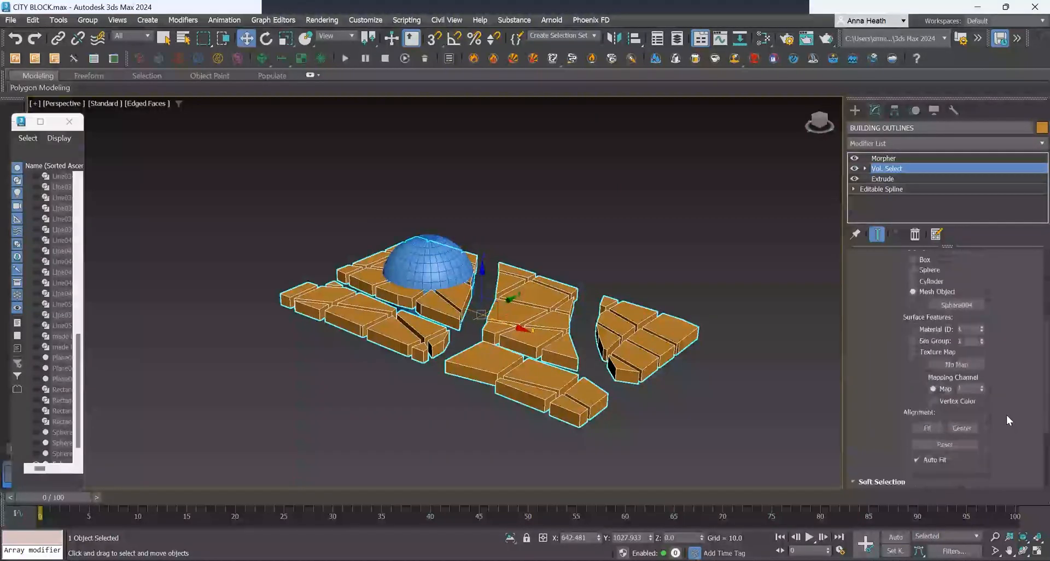
scroll(1006, 415, "down", 3)
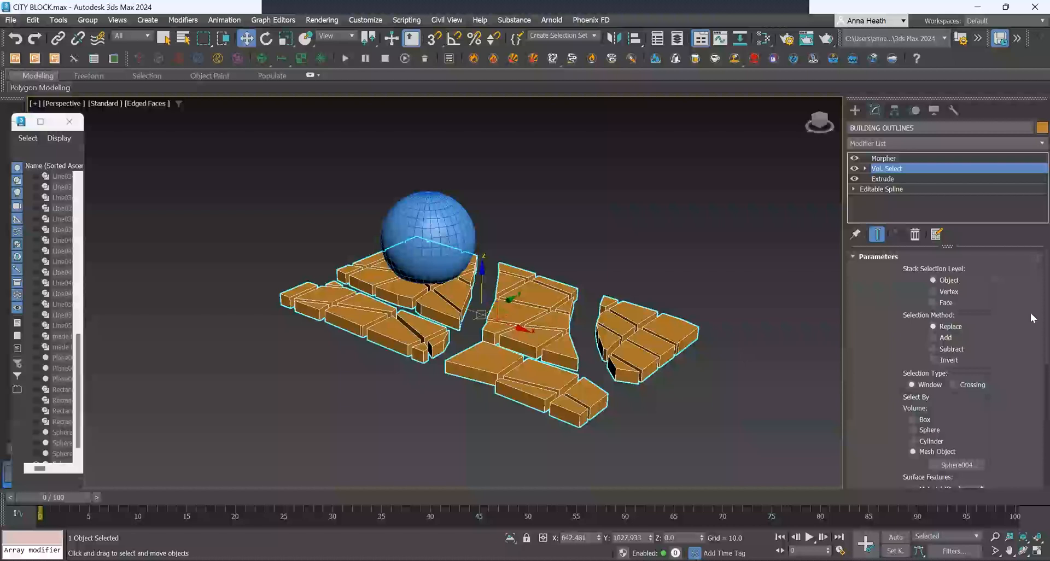
left_click(934, 294)
Turn on Use Soft Selection in the Vol. Select modifier.
scroll(964, 395, "down", 5)
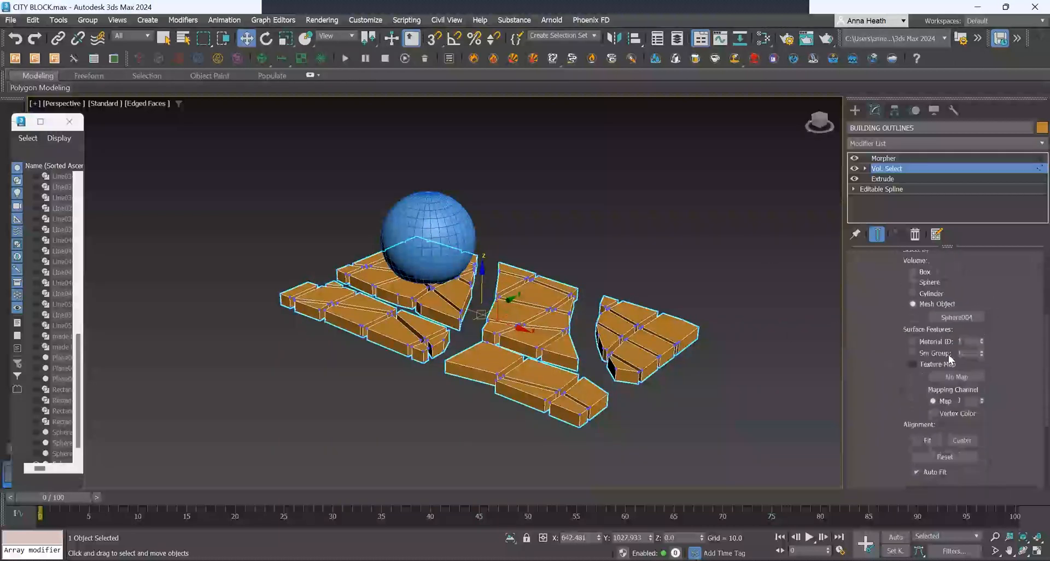
scroll(1004, 362, "up", 4)
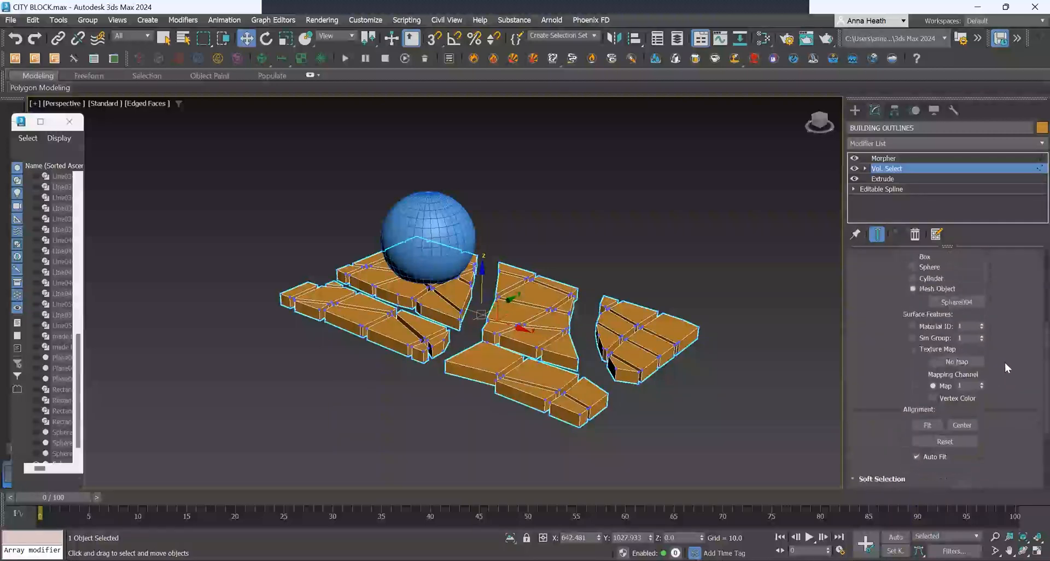
key("w")
scroll(989, 356, "down", 4)
scroll(999, 349, "down", 1)
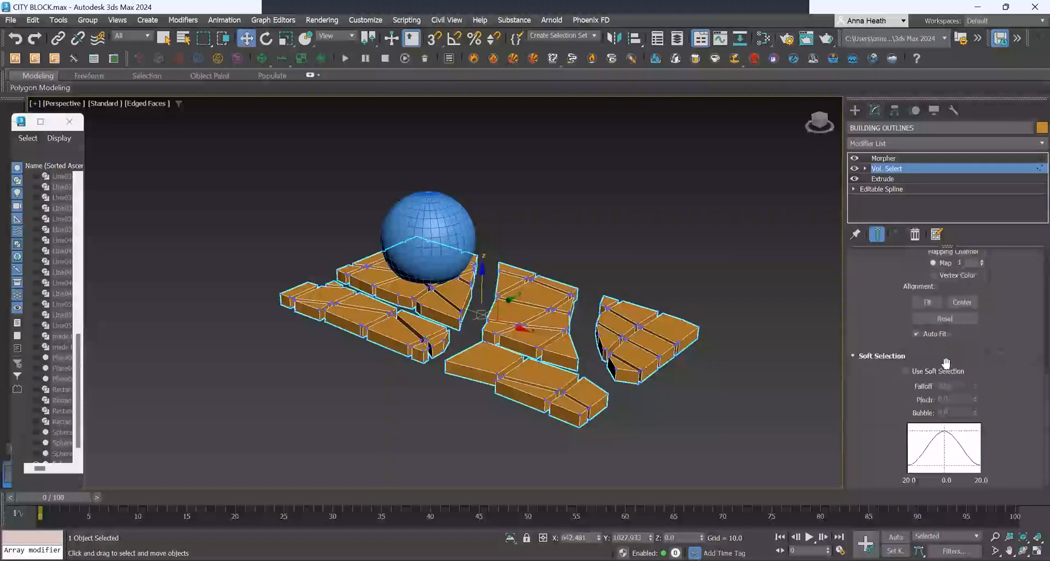
left_click(905, 372)
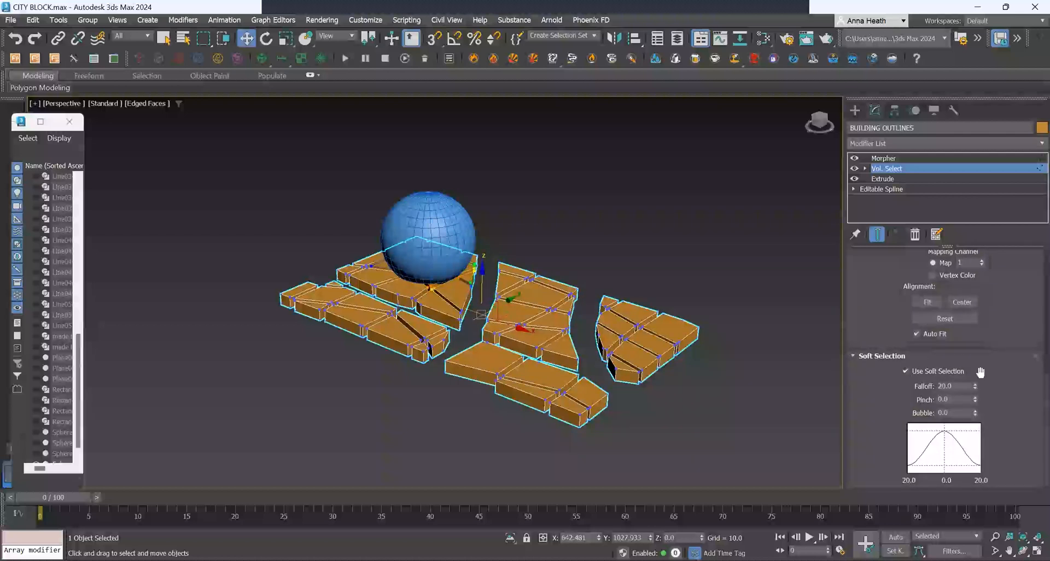
Raise the soft selection falloff to about 94.5 so the selection spreads around the sphere.
left_click_drag(975, 386, 979, 344)
left_click_drag(974, 386, 973, 343)
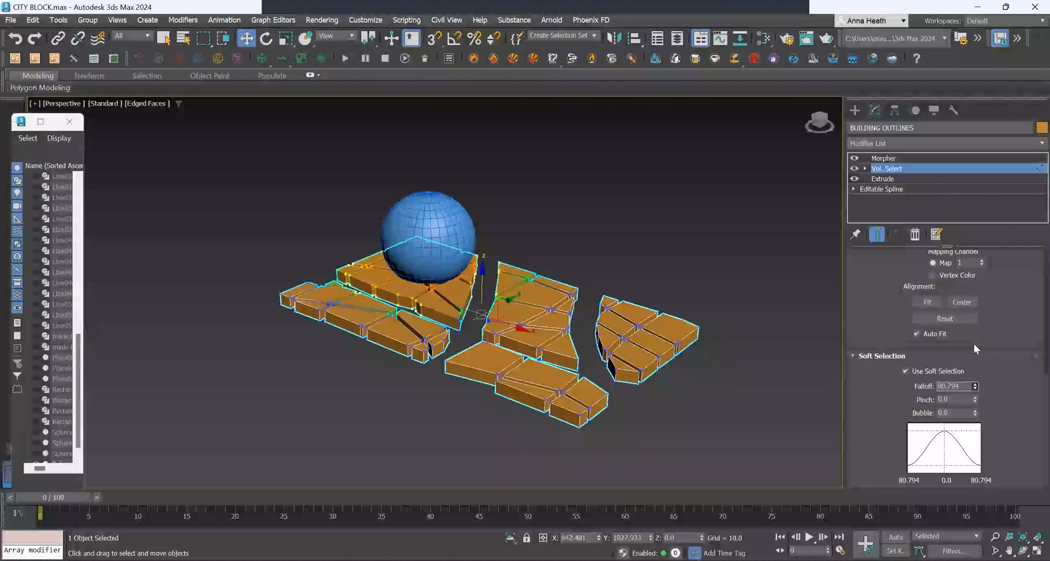
left_click_drag(976, 390, 976, 376)
Set the Morpher's MAX BUILDING channel to 100.
left_click(889, 160)
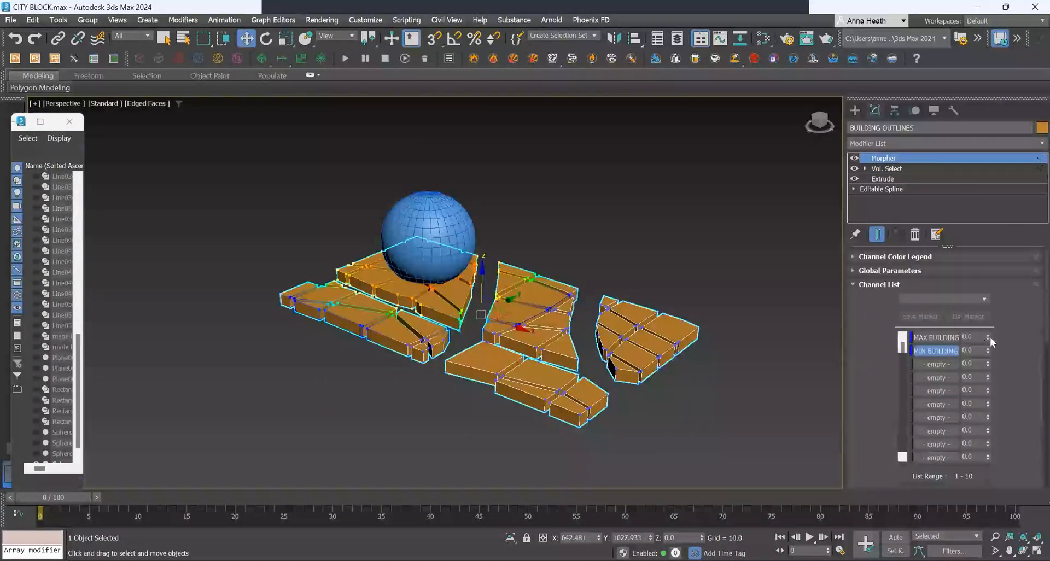
left_click_drag(988, 338, 996, 274)
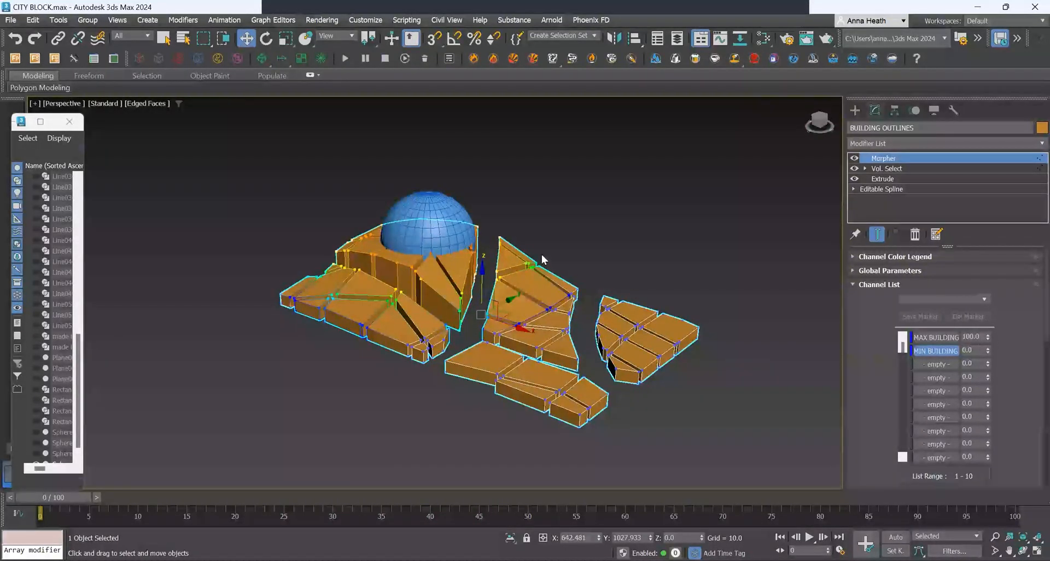
Adjust the Vol. Select modifier's soft selection falloff further.
left_click(903, 169)
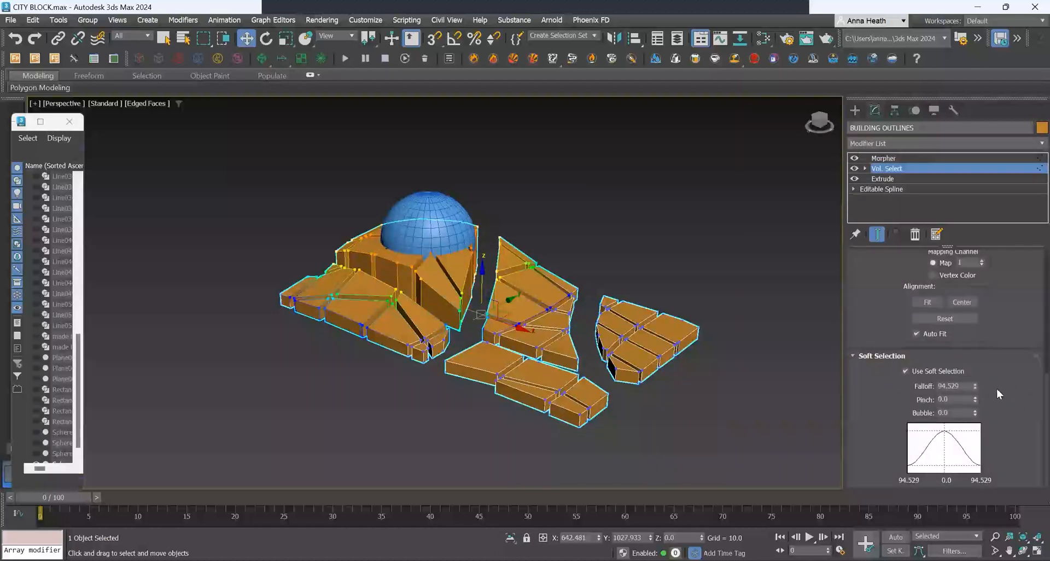
left_click_drag(975, 386, 976, 348)
Select the sphere and move it over the middle building group to test how it drives building heights.
left_click(687, 219)
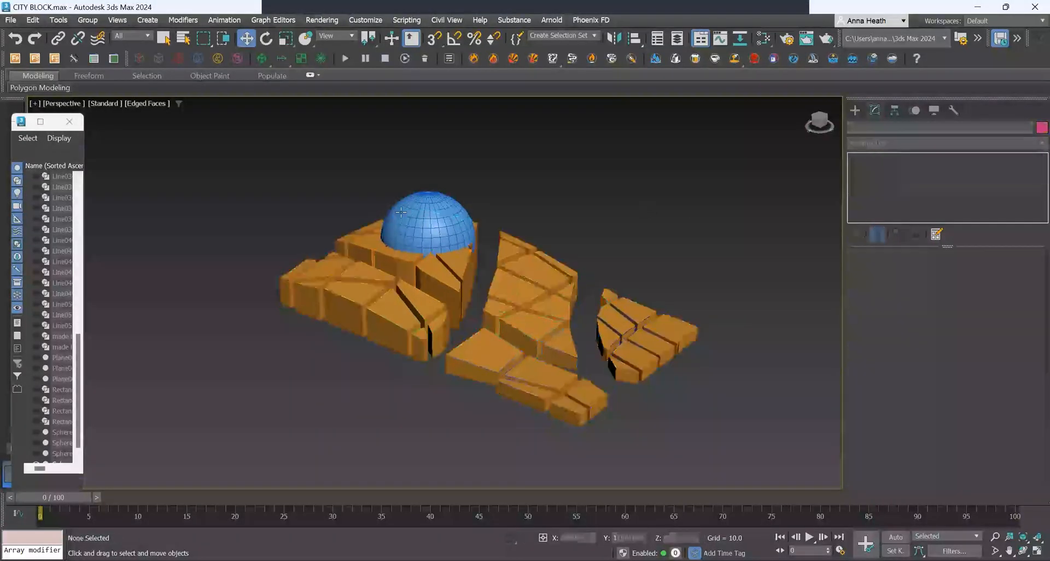
left_click(412, 216)
left_click_drag(427, 193, 677, 310)
left_click_drag(507, 249, 475, 244)
left_click_drag(472, 211, 516, 313)
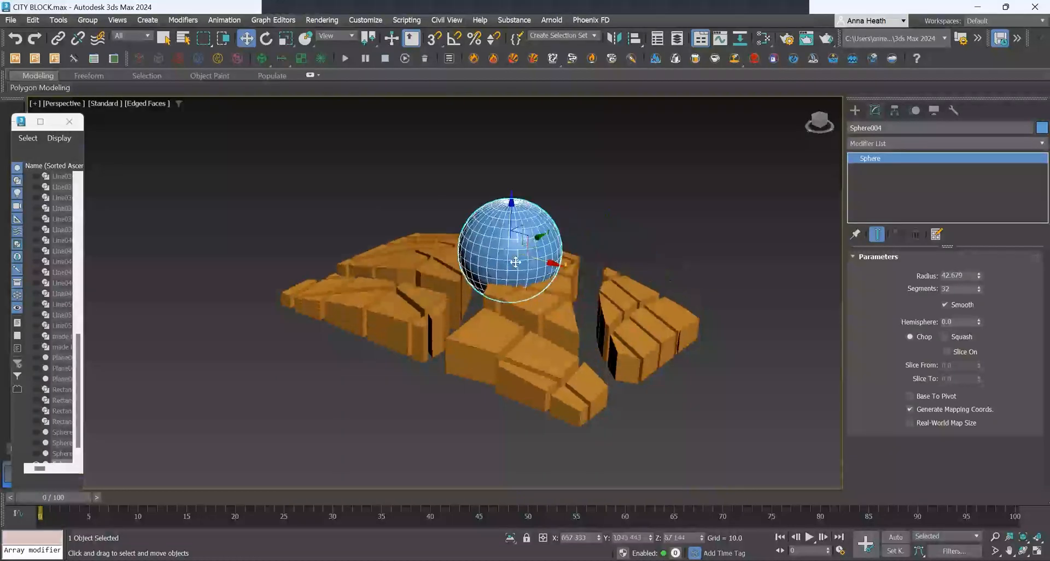
left_click_drag(485, 214, 505, 225)
left_click_drag(539, 258, 509, 209)
scroll(48, 394, "down", 1)
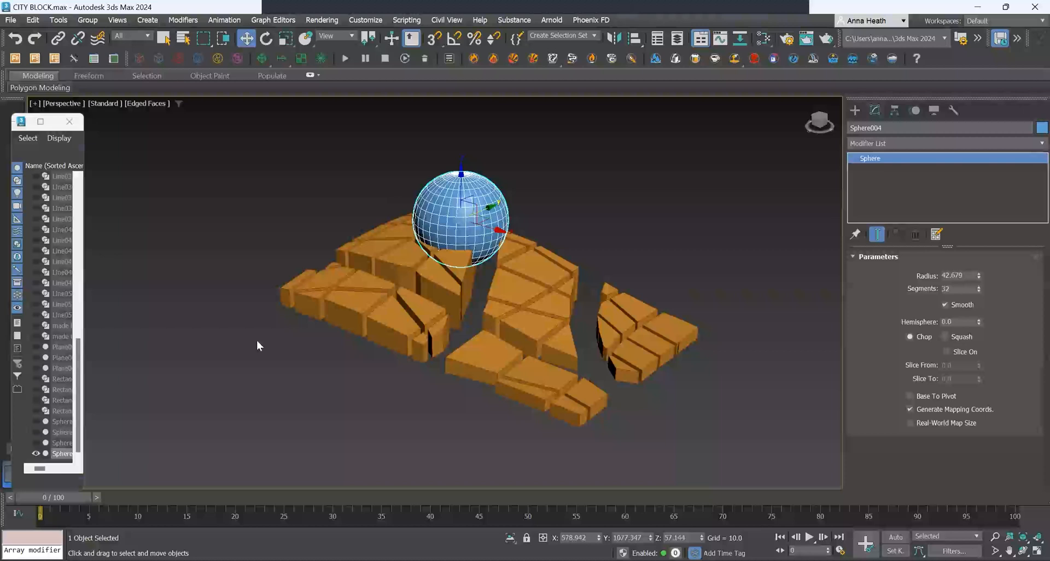